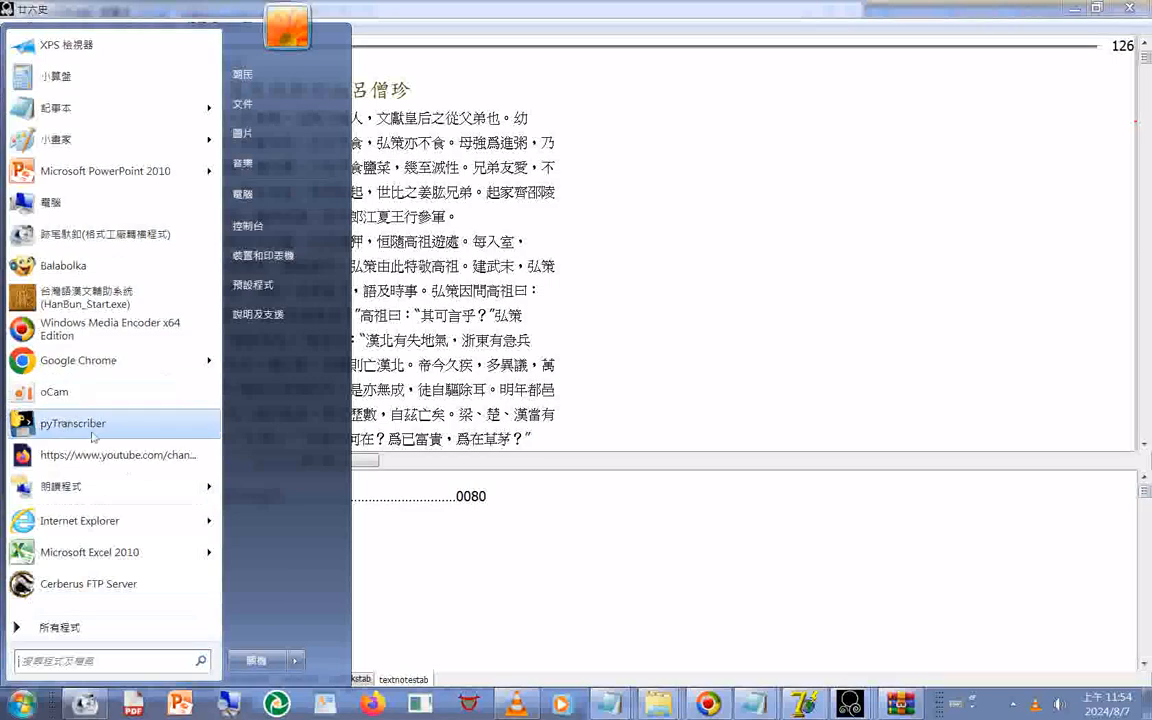
# Launch Balabolka from the 廿六史 reader's desktop, and collapse the 13.梁書 entry in the reader's book tree.
pyautogui.click(32, 275)
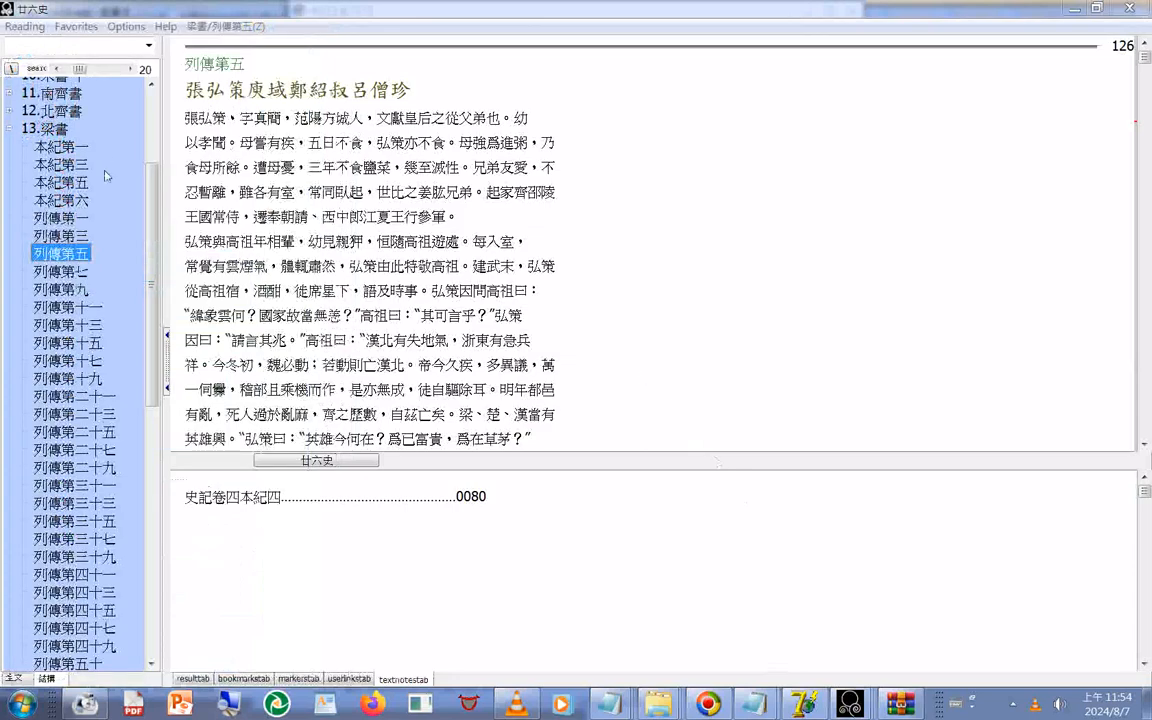
pyautogui.moveTo(148, 166); pyautogui.dragTo(148, 93)
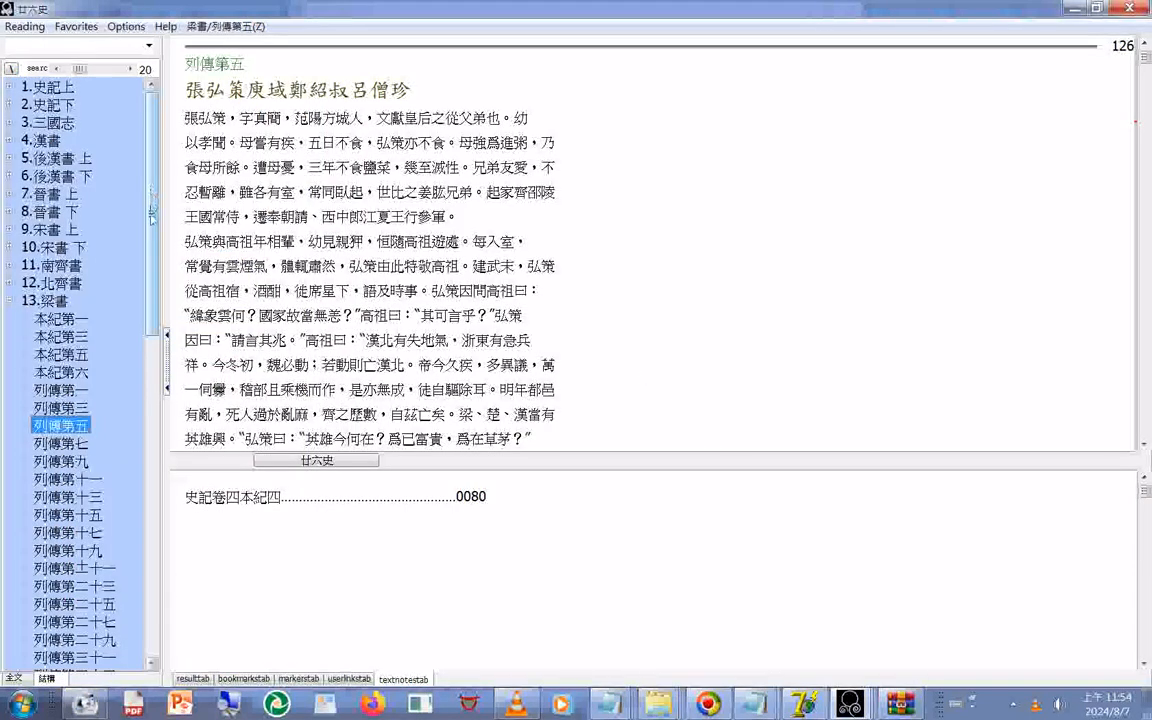
pyautogui.click(9, 301)
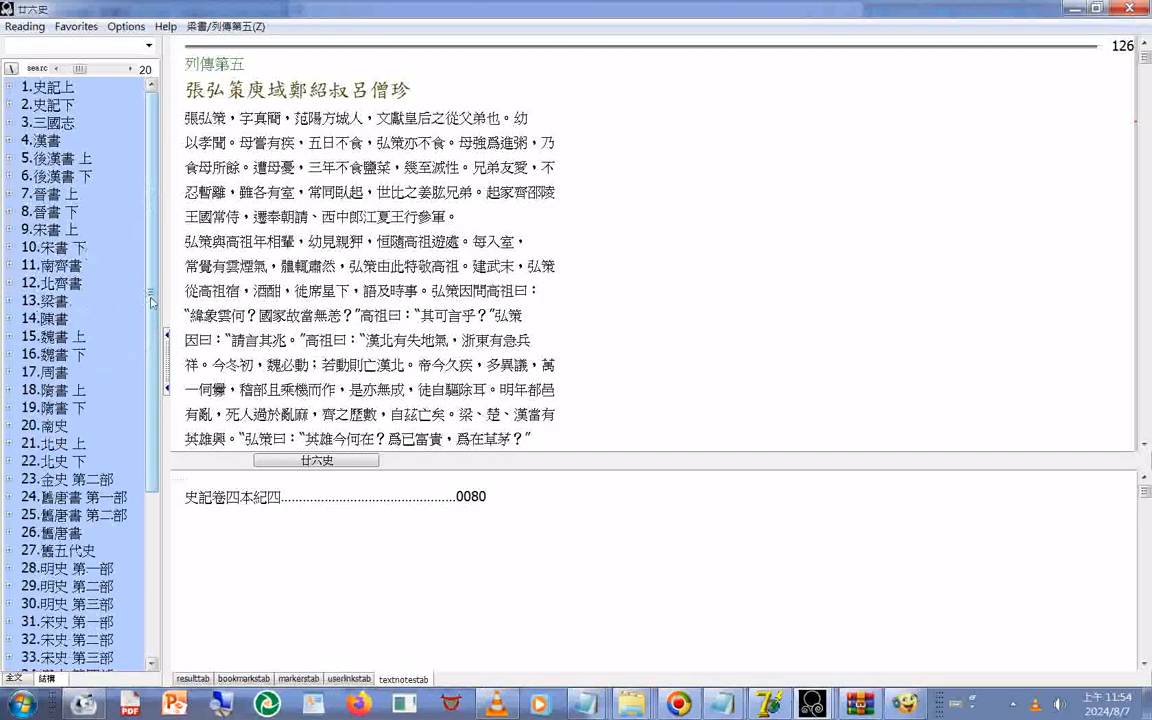
pyautogui.scroll(-5, 135, 272)
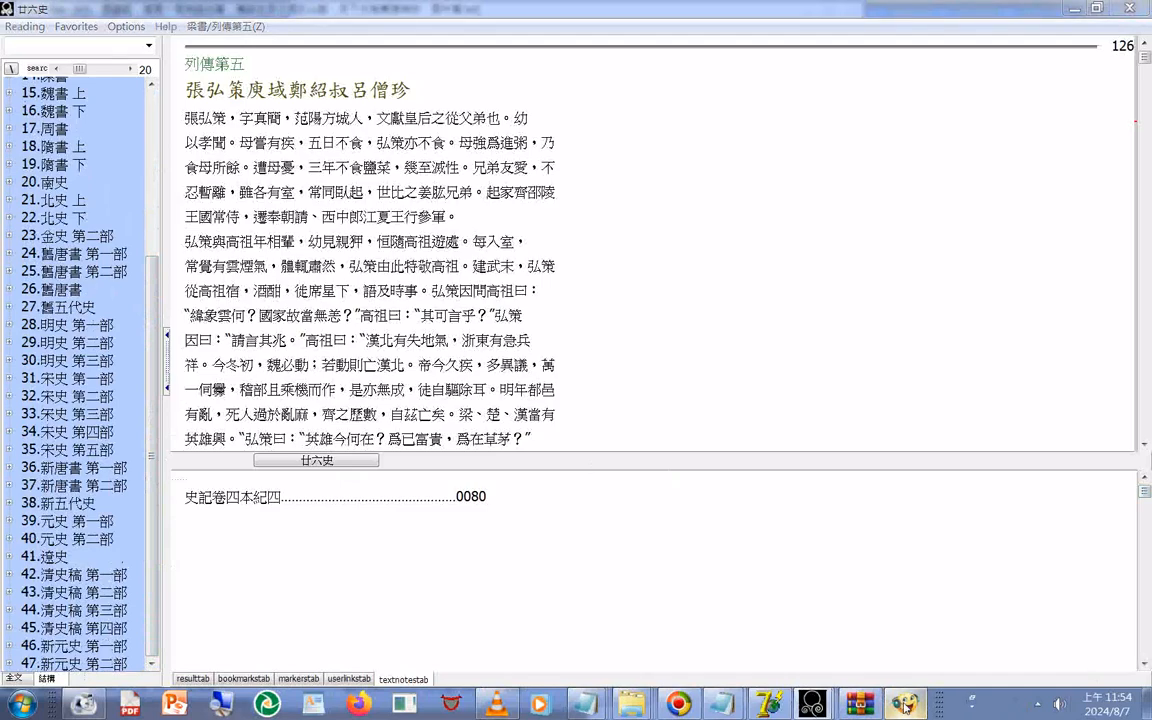
pyautogui.click(639, 705)
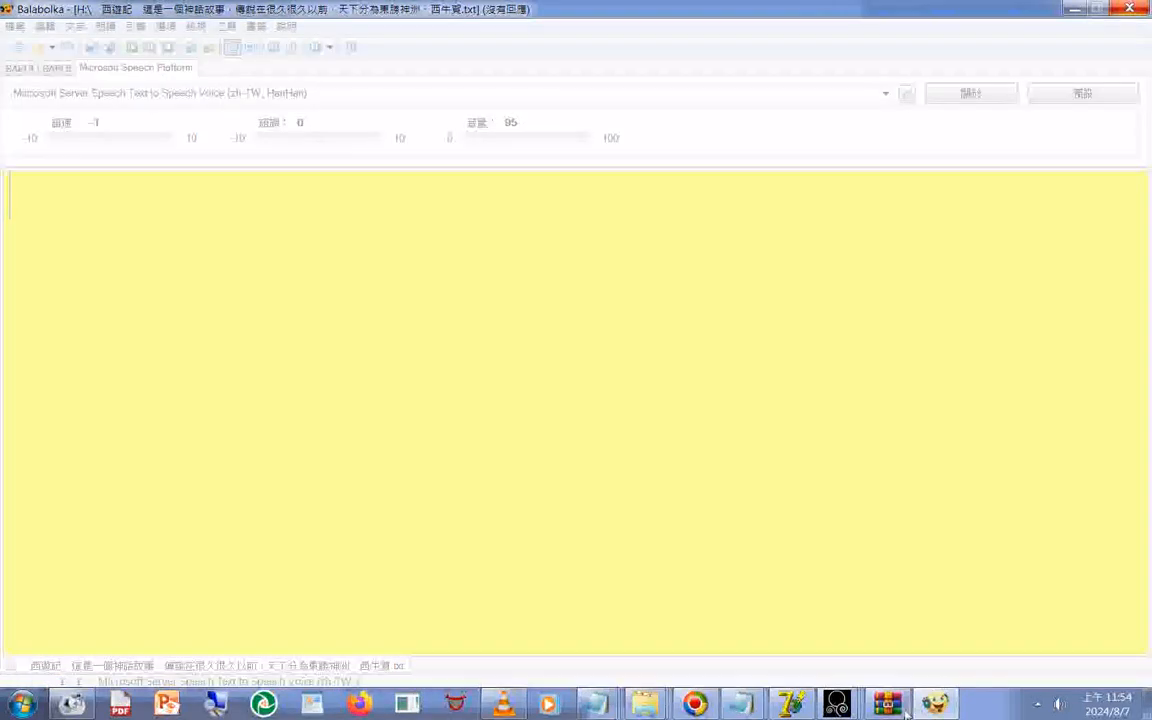
pyautogui.moveTo(897, 713)
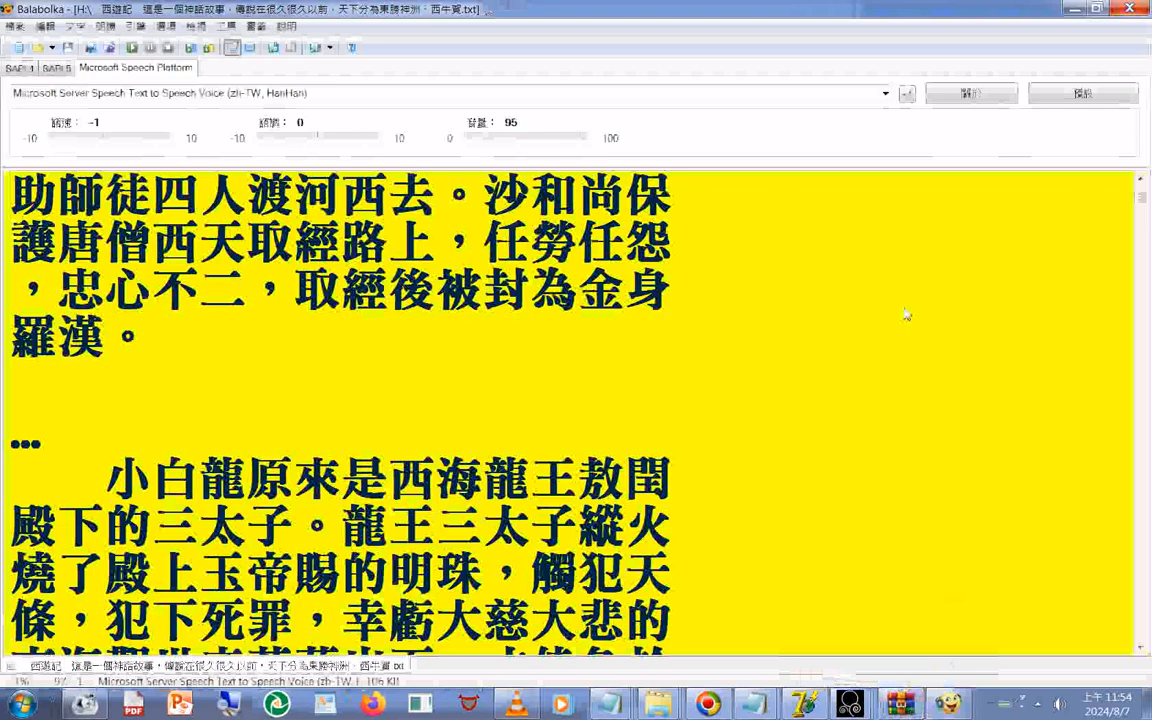
# Open Balabolka's tool for extracting text from documents and bring up its file picker for adding a source document.
pyautogui.scroll(6, 906, 314)
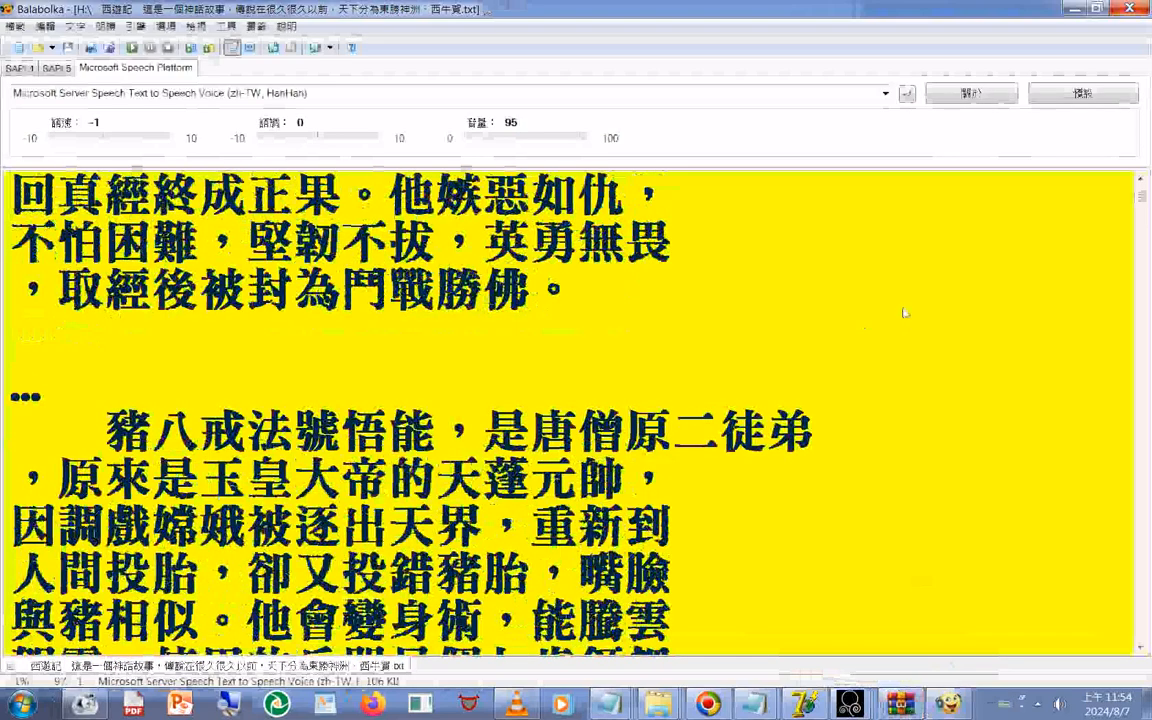
pyautogui.scroll(5, 905, 313)
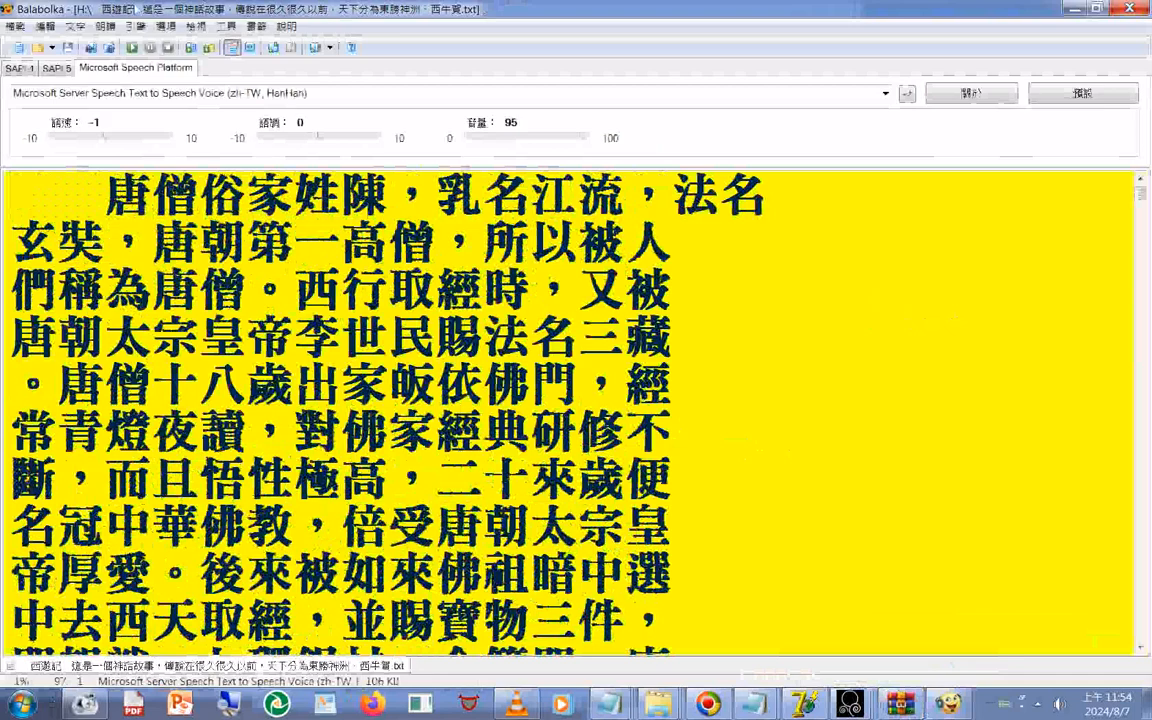
pyautogui.click(226, 26)
pyautogui.moveTo(257, 27)
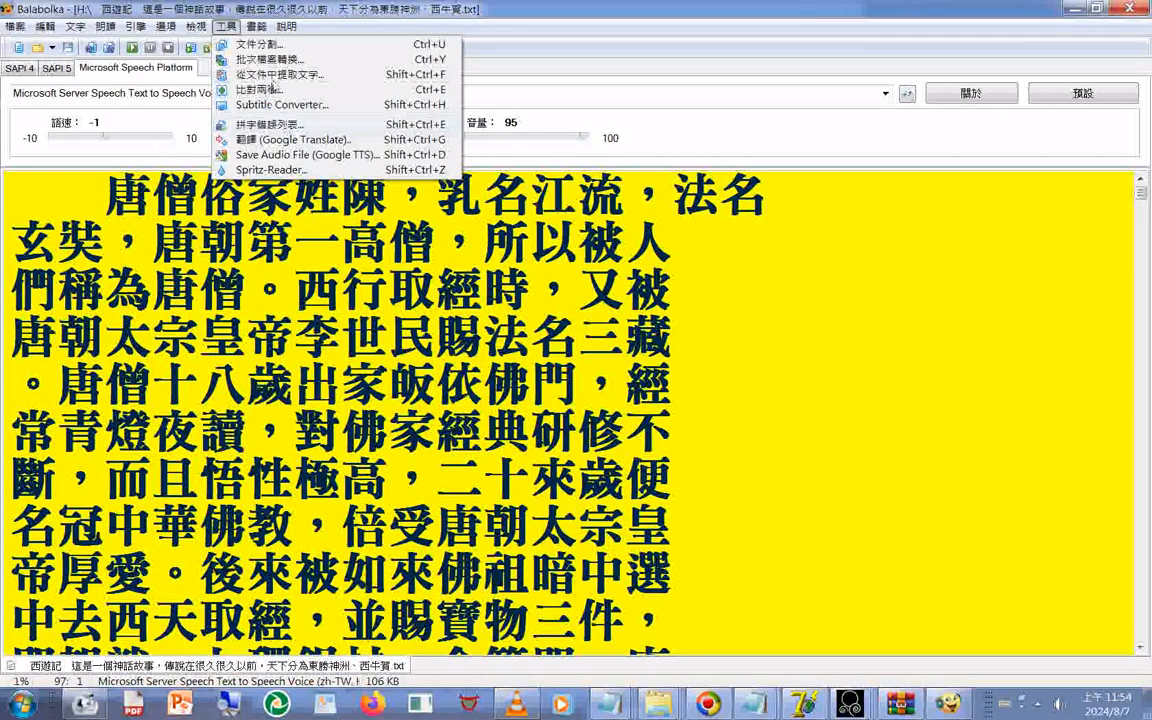
pyautogui.click(246, 76)
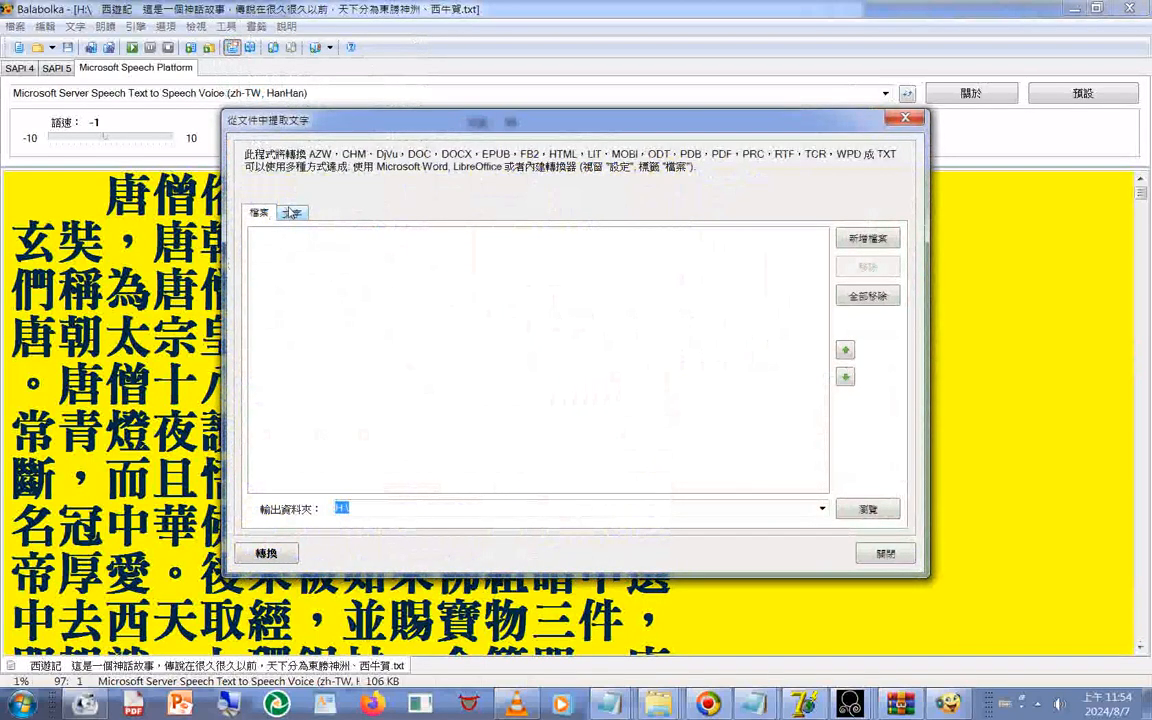
pyautogui.moveTo(513, 130); pyautogui.dragTo(424, 314)
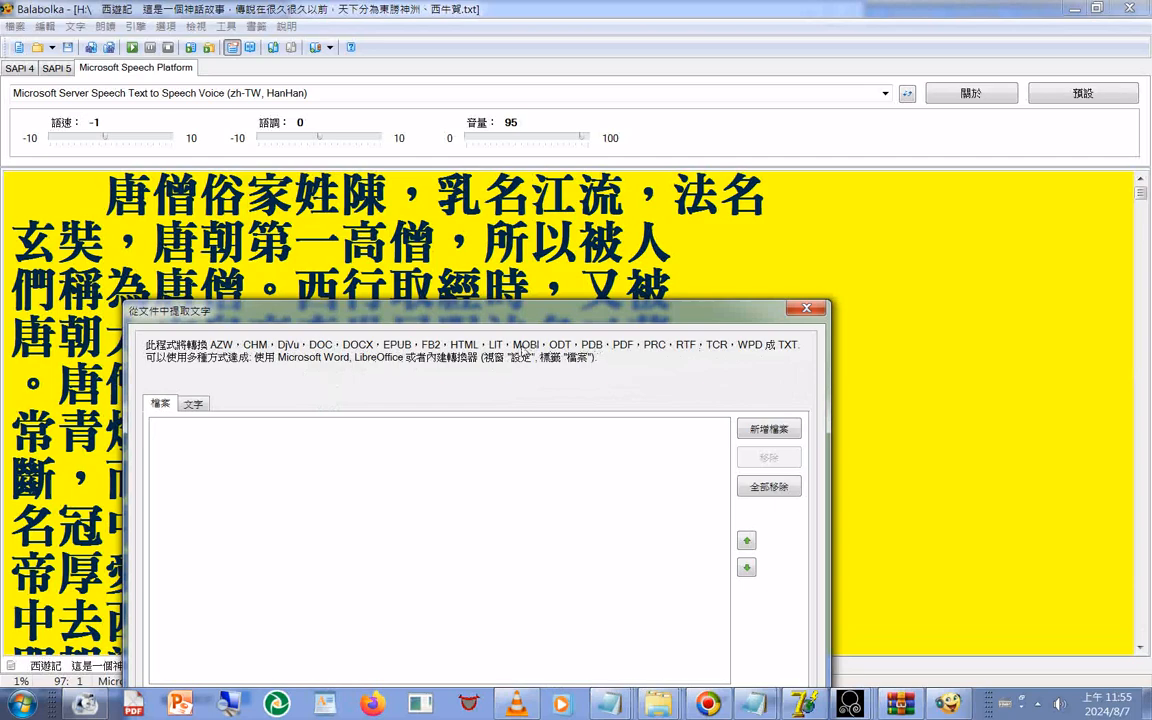
pyautogui.moveTo(525, 312); pyautogui.dragTo(631, 167)
pyautogui.click(885, 285)
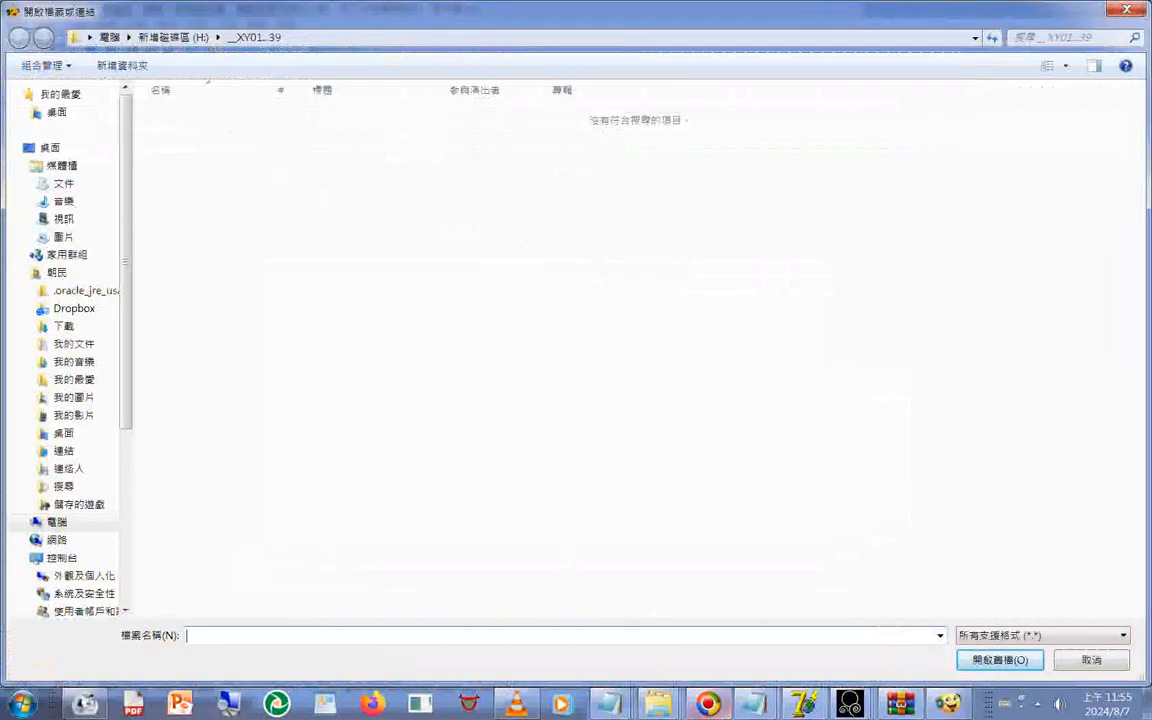
# Examine the open Explorer folders to locate the 《全译罗马帝国衰亡史》 e-book files, and return to Balabolka's file picker.
pyautogui.moveTo(658, 704)
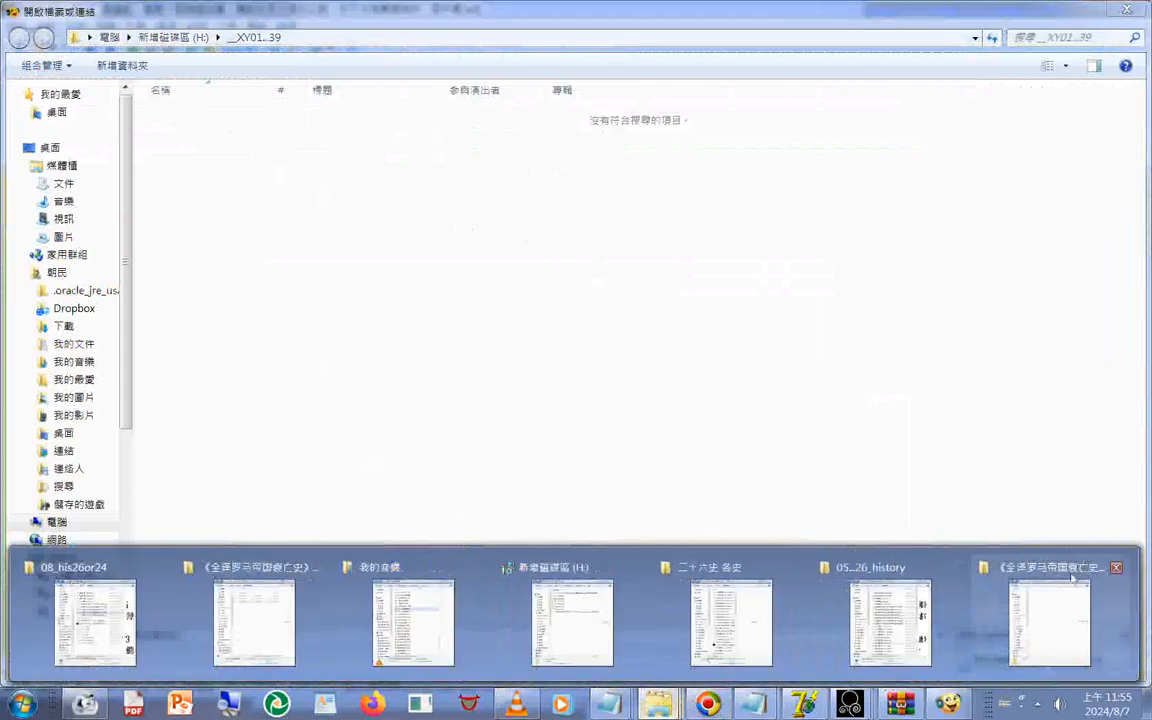
pyautogui.click(1072, 578)
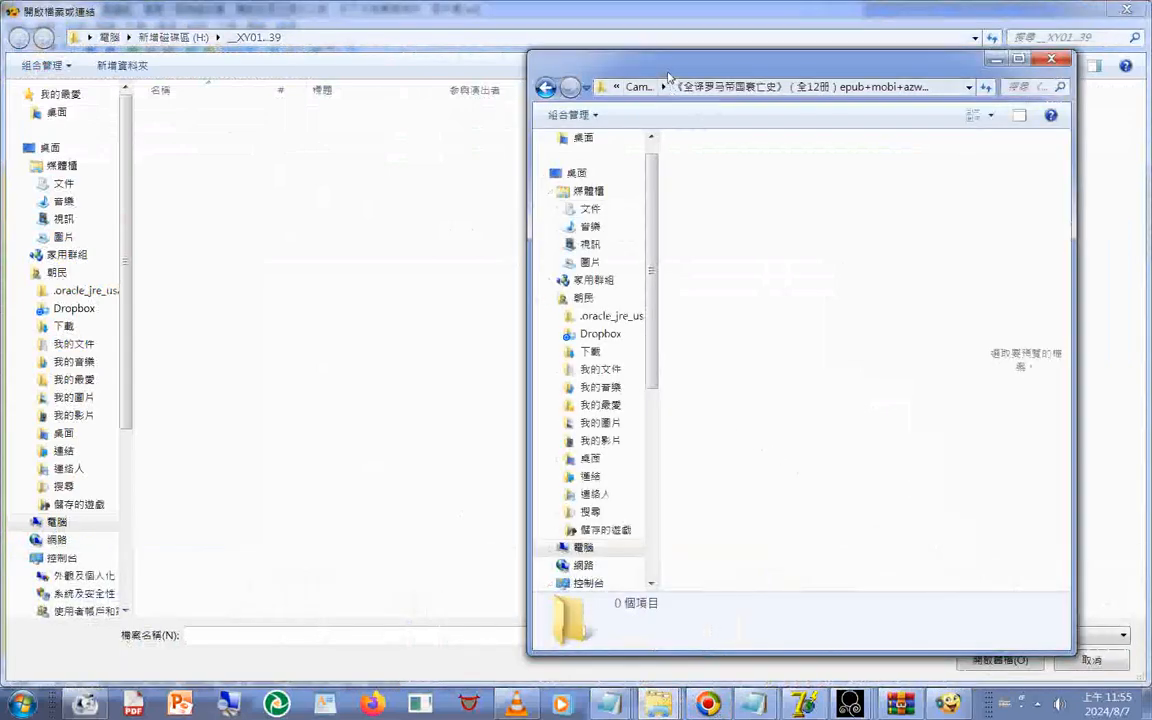
pyautogui.moveTo(668, 77); pyautogui.dragTo(437, 87)
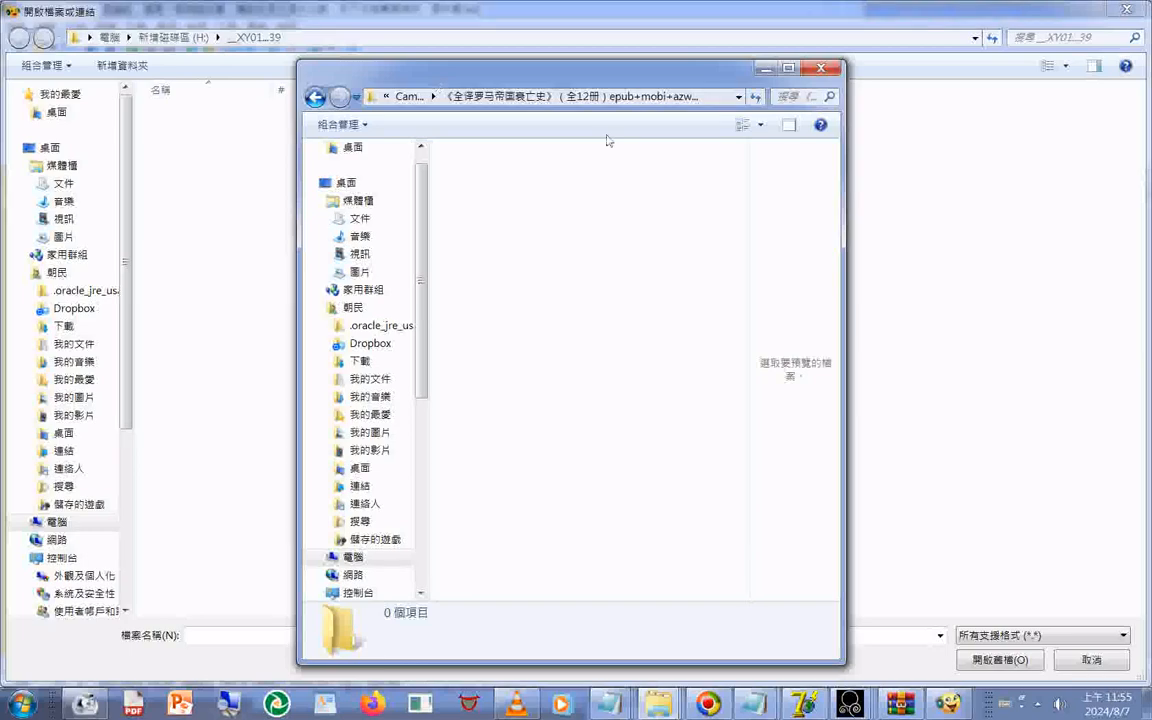
pyautogui.click(316, 98)
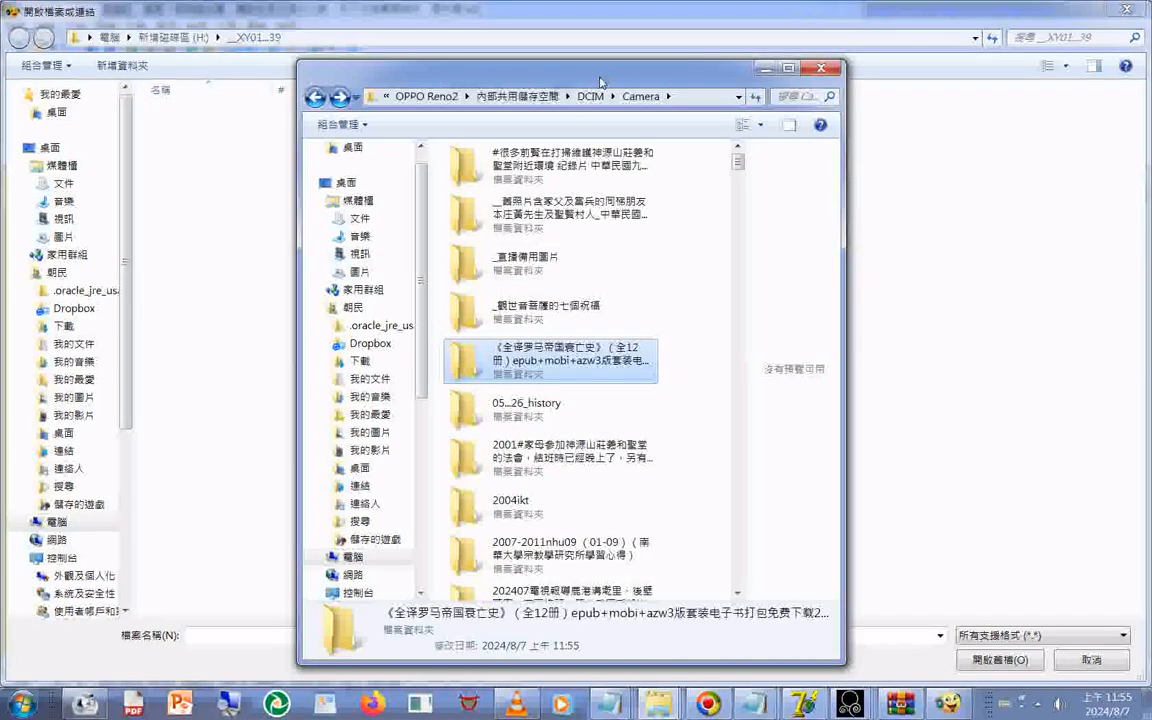
pyautogui.doubleClick(600, 82)
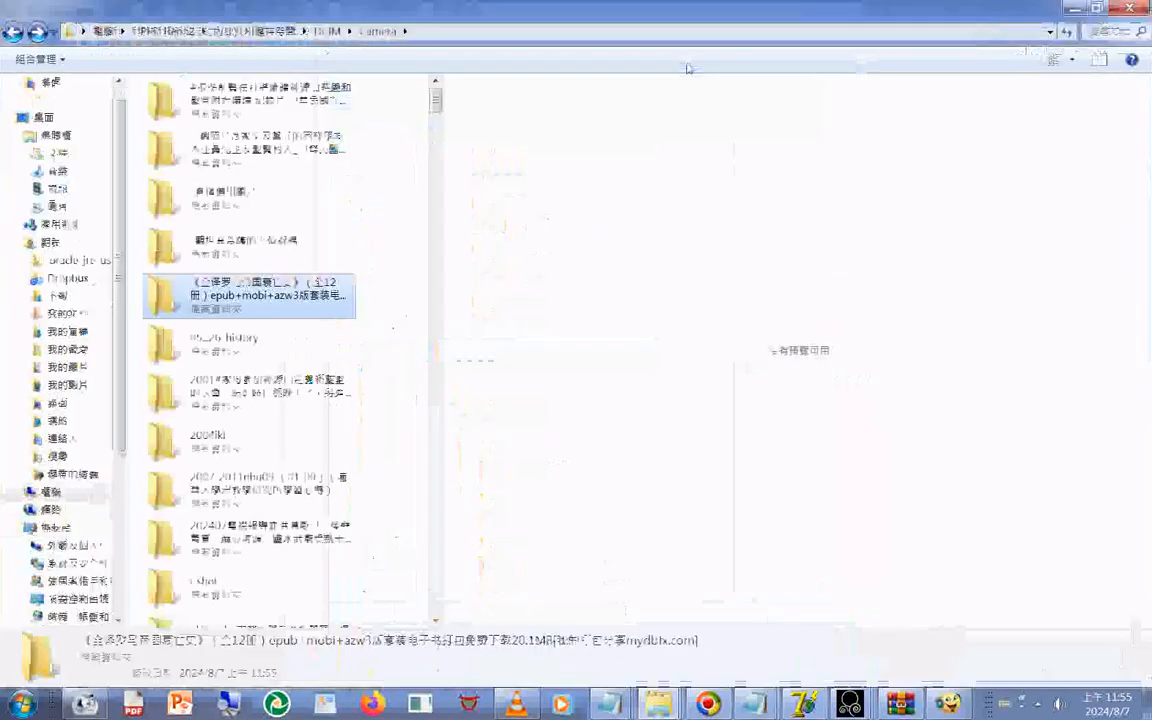
pyautogui.doubleClick(396, 12)
pyautogui.moveTo(658, 704)
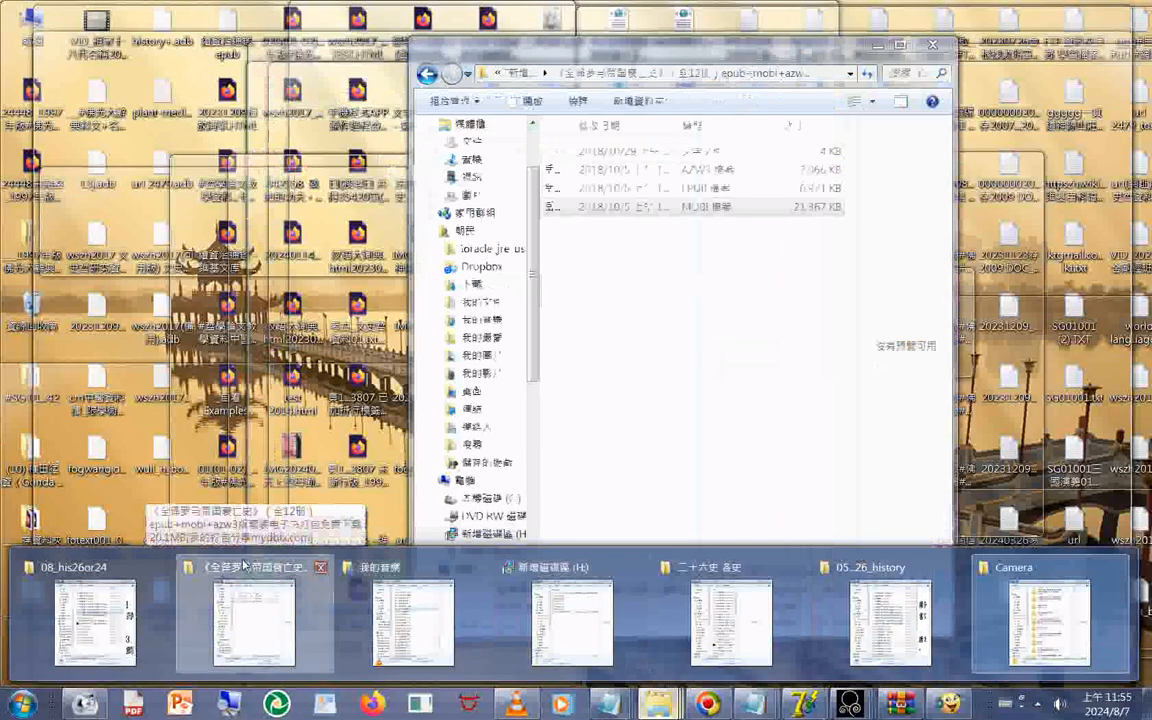
pyautogui.click(245, 566)
pyautogui.moveTo(653, 55); pyautogui.dragTo(525, 68)
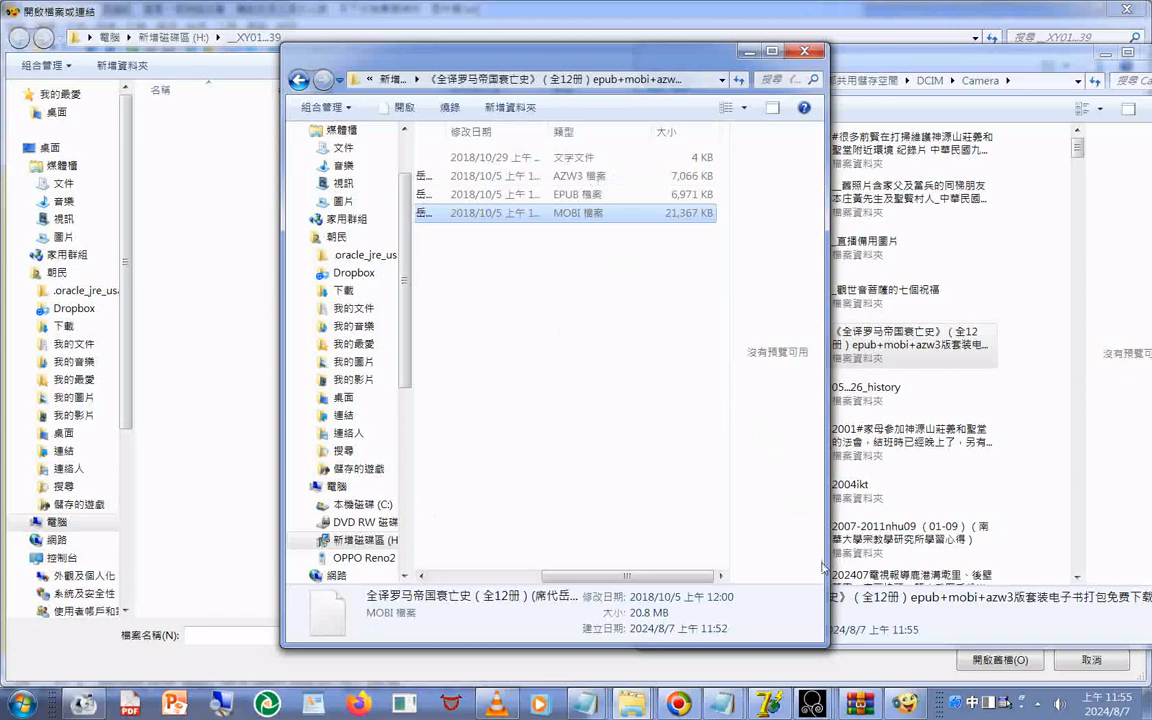
pyautogui.click(905, 703)
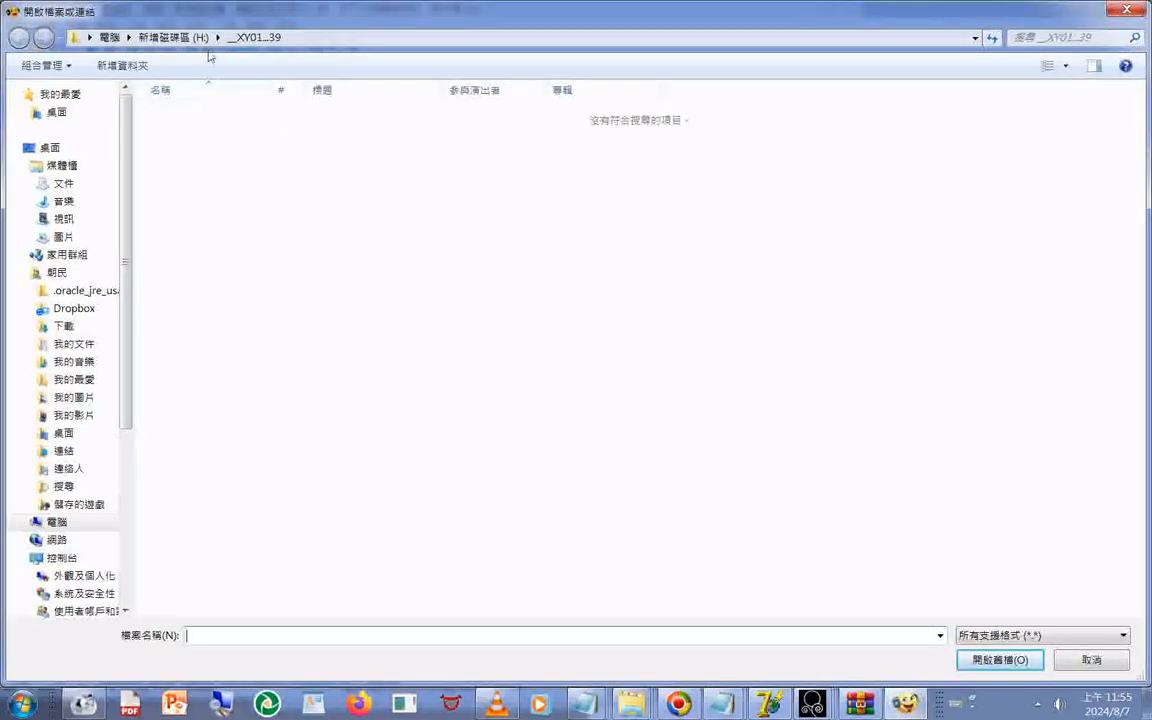
# Switch the file picker to drive H: and sort its contents by date modified in descending order.
pyautogui.click(173, 37)
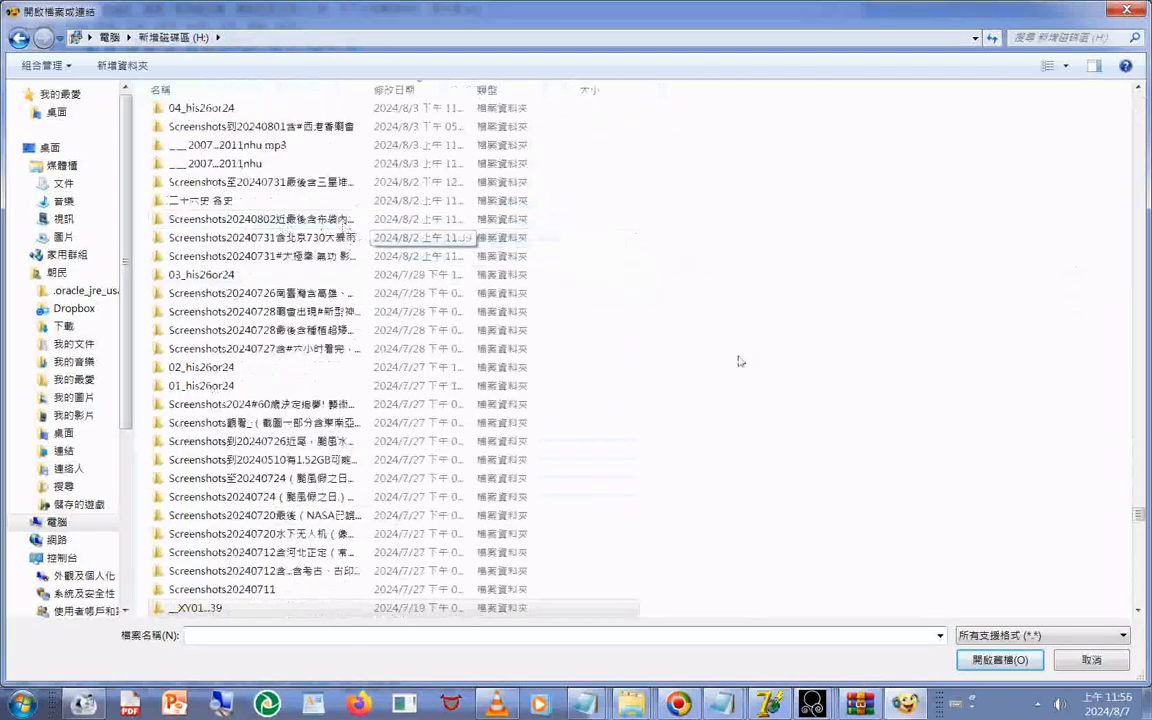
pyautogui.rightClick(616, 222)
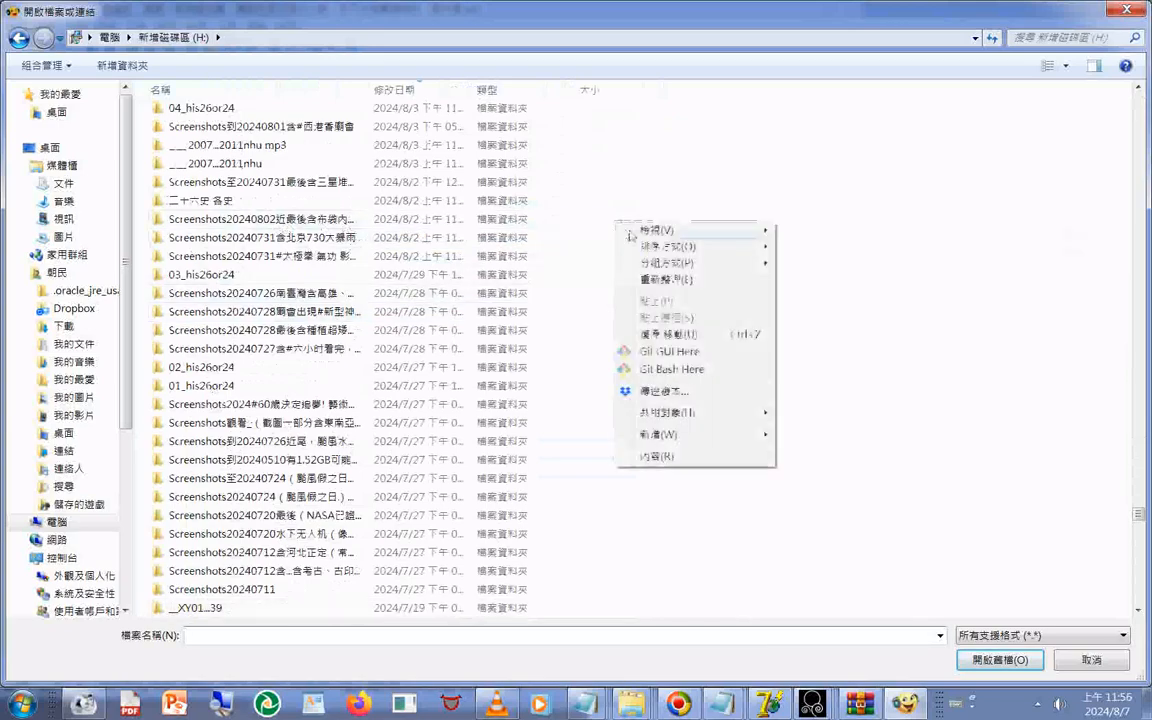
pyautogui.moveTo(665, 246)
pyautogui.click(810, 262)
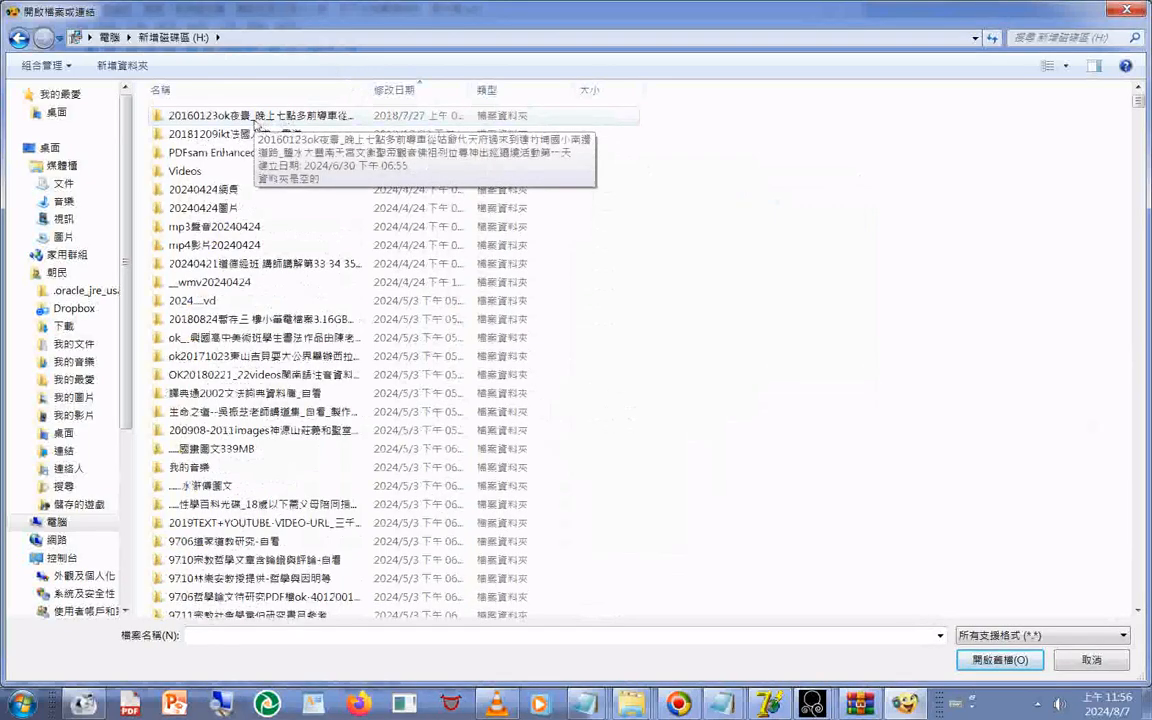
pyautogui.rightClick(617, 320)
pyautogui.click(805, 359)
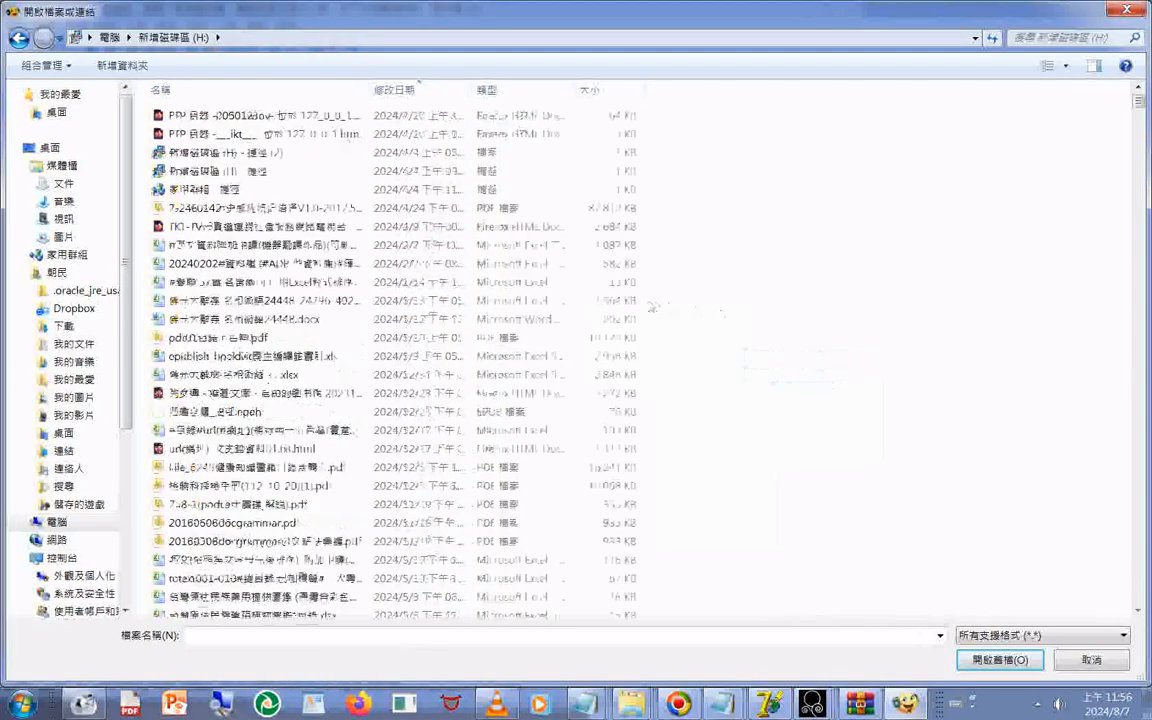
# Add the MOBI file from the 《全译罗马帝国衰亡史》 folder on drive H: to the extraction list.
pyautogui.scroll(-8, 652, 306)
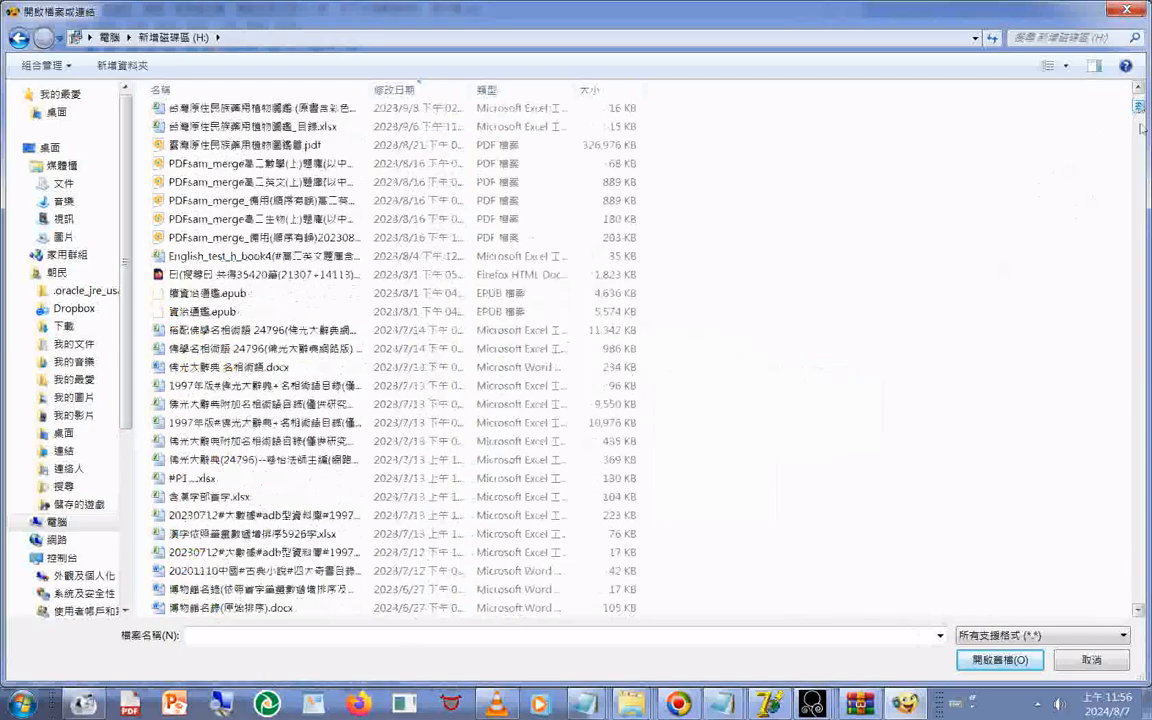
pyautogui.moveTo(1142, 128); pyautogui.dragTo(1146, 517)
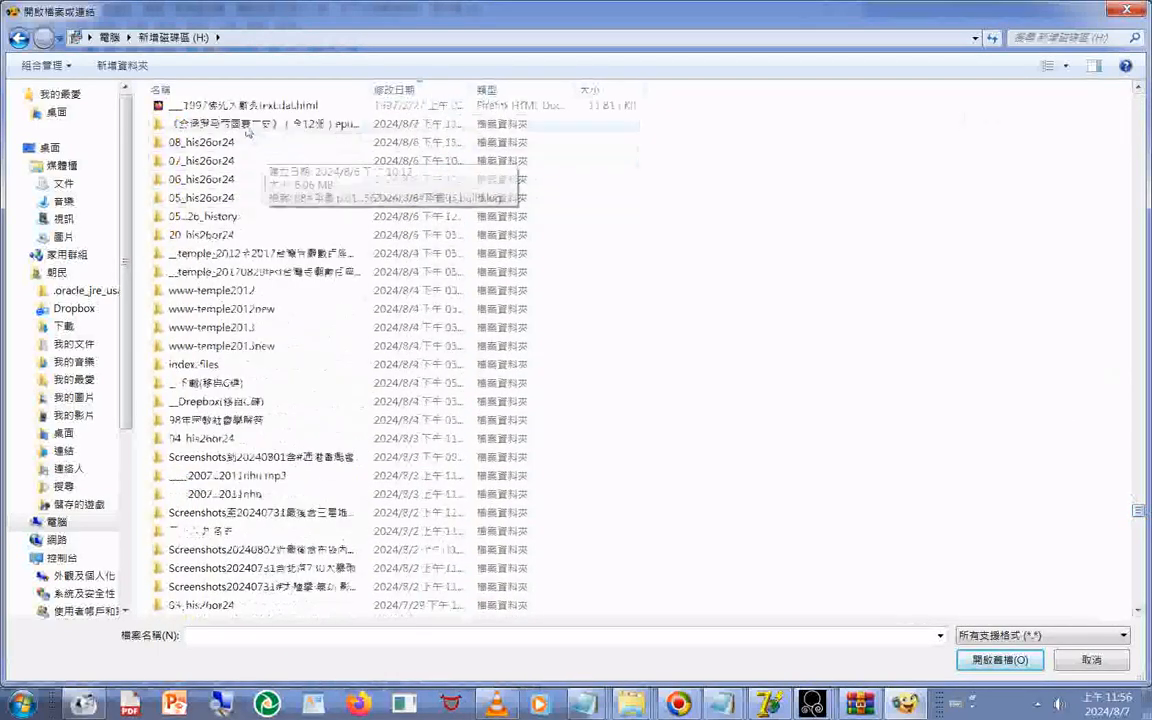
pyautogui.doubleClick(247, 127)
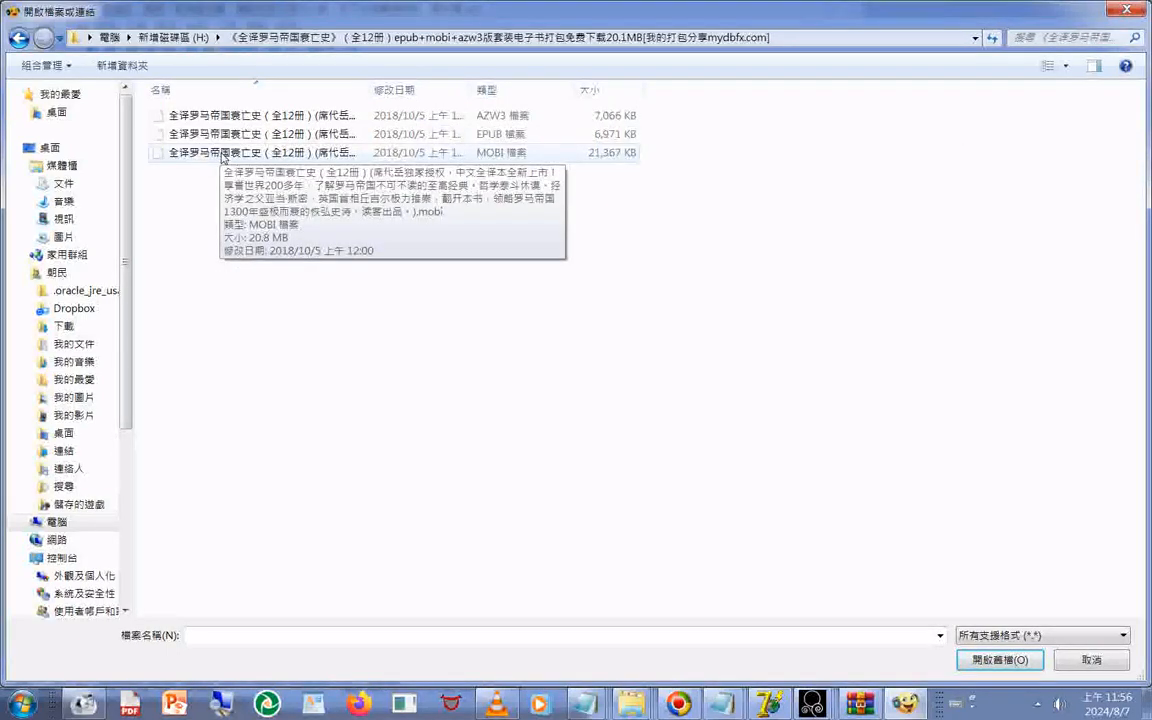
pyautogui.click(223, 157)
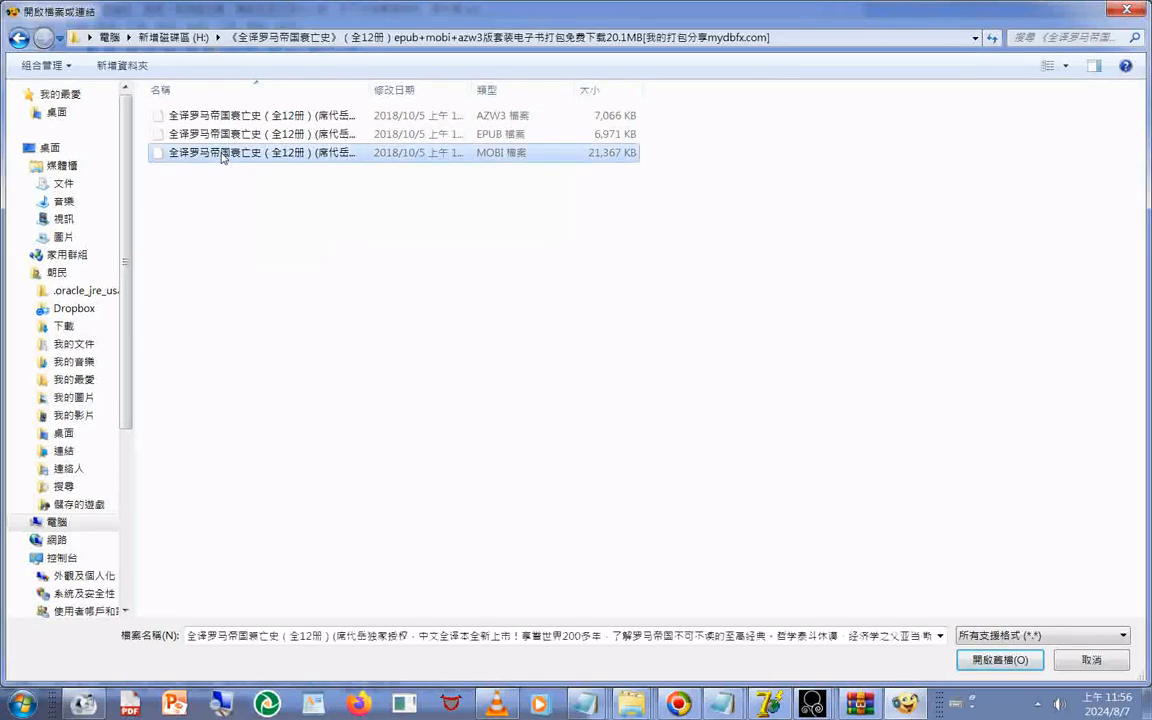
pyautogui.doubleClick(223, 157)
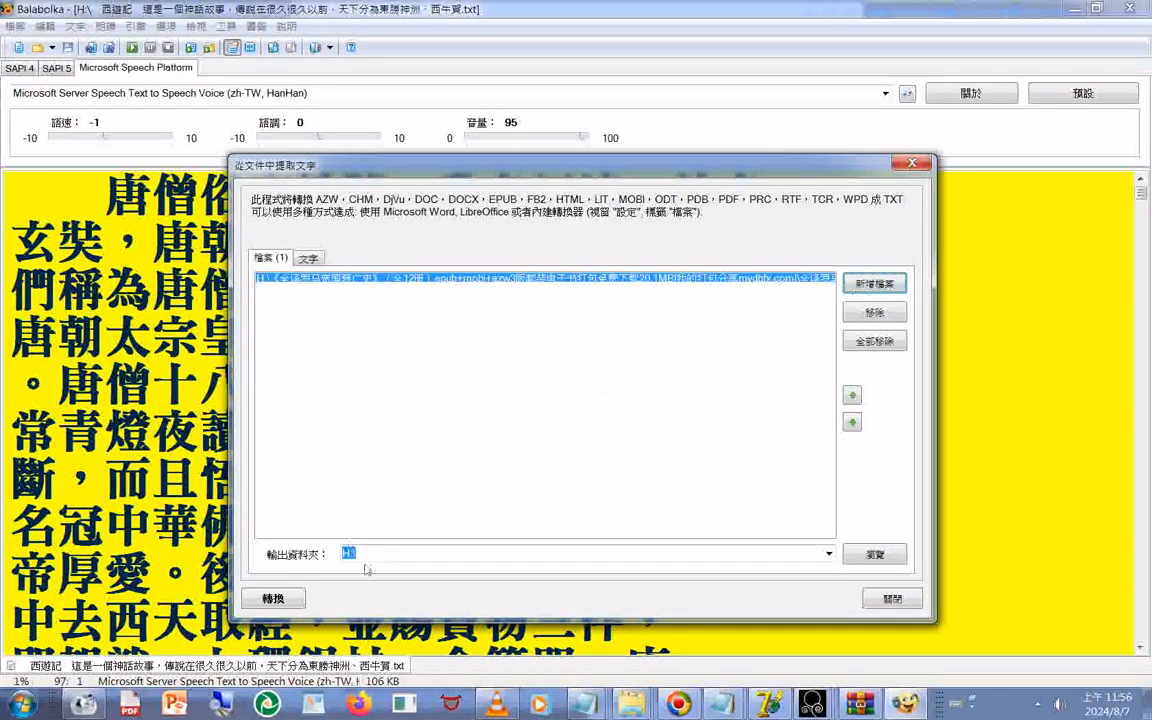
# Name the combined output text file loma_history and set its encoding to Unicode.
pyautogui.click(321, 261)
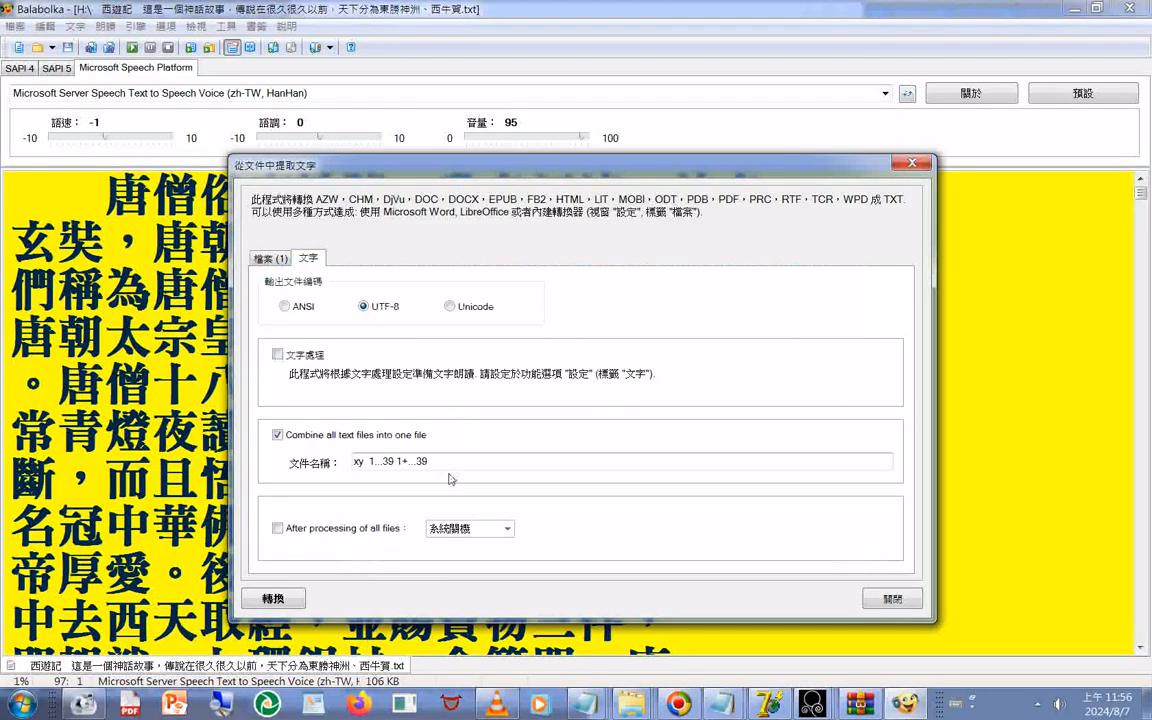
pyautogui.moveTo(436, 472); pyautogui.dragTo(296, 466)
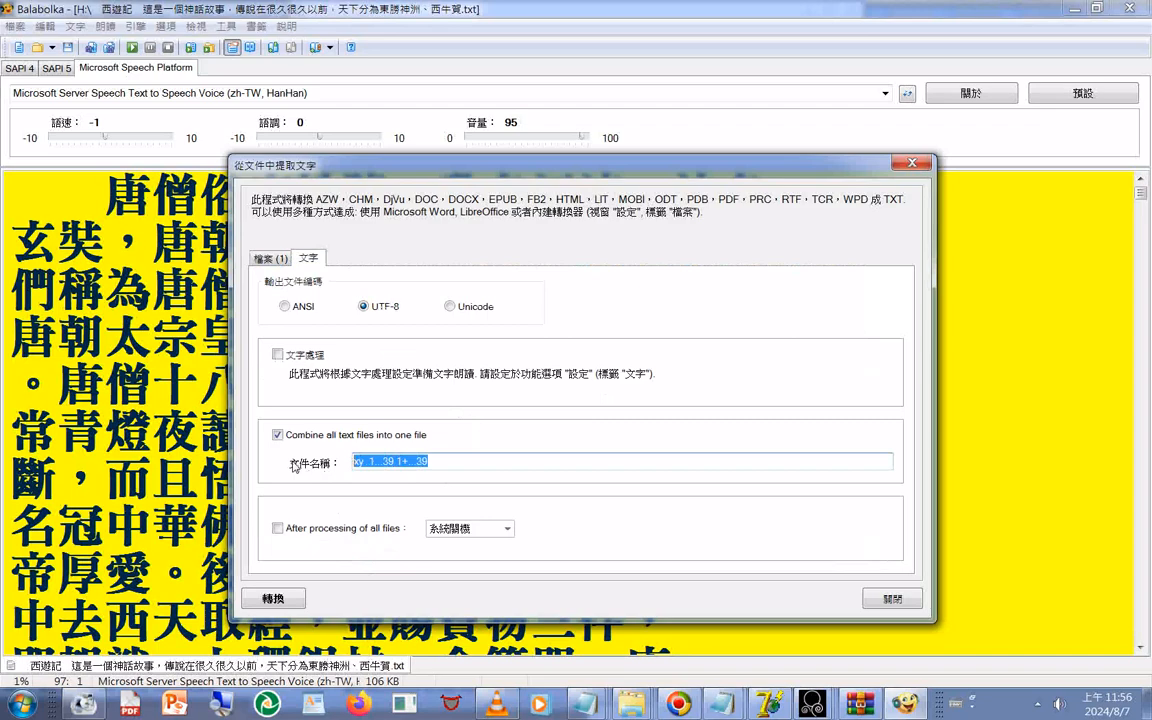
pyautogui.press('Delete')
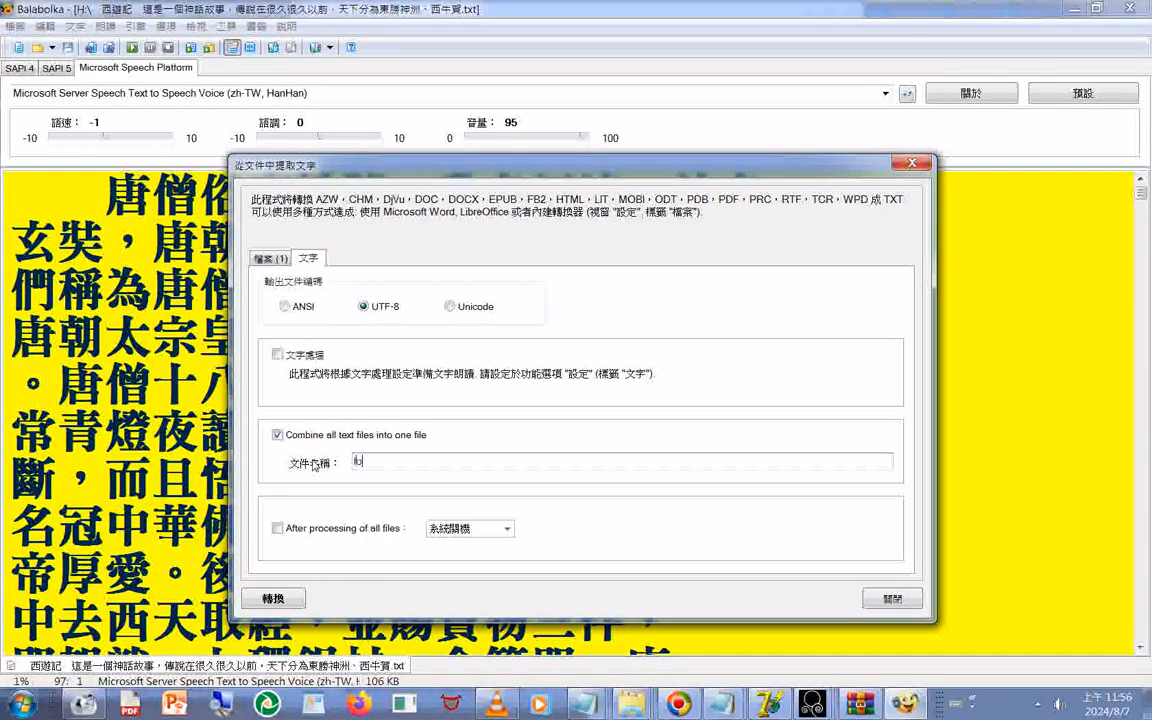
pyautogui.write('loma')
pyautogui.write('_history')
pyautogui.click(467, 311)
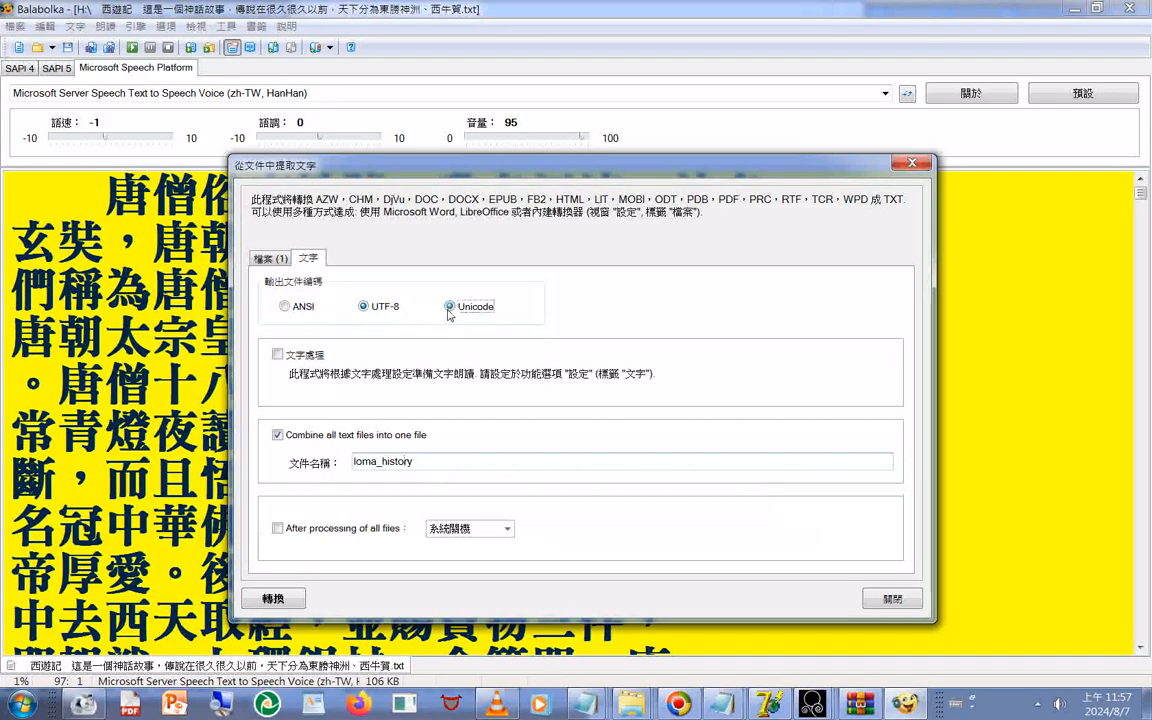
# Convert the listed MOBI e-book to text, with H:\ as the output folder.
pyautogui.click(269, 258)
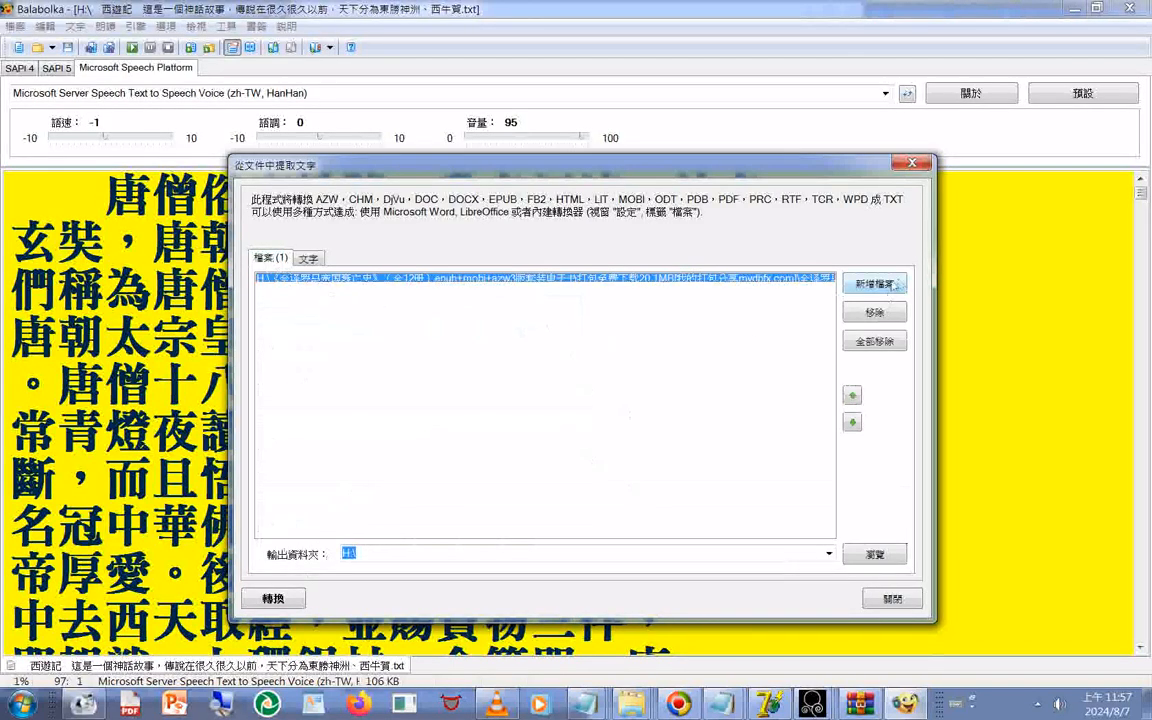
pyautogui.click(272, 597)
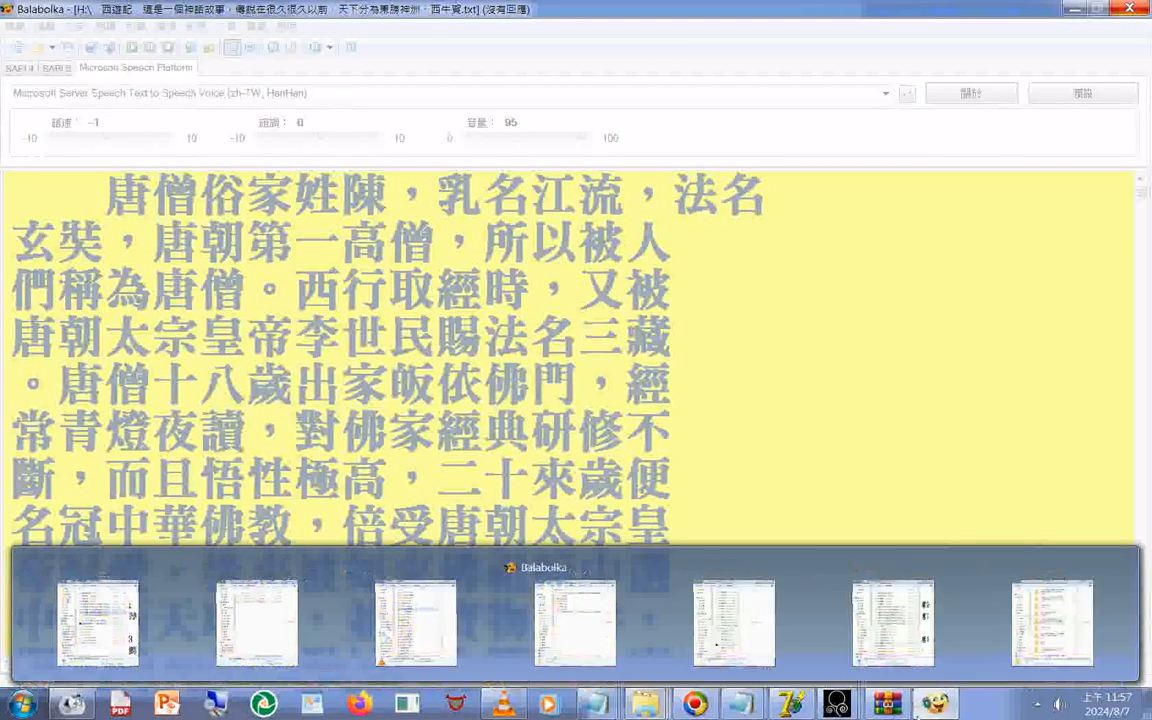
pyautogui.moveTo(925, 708)
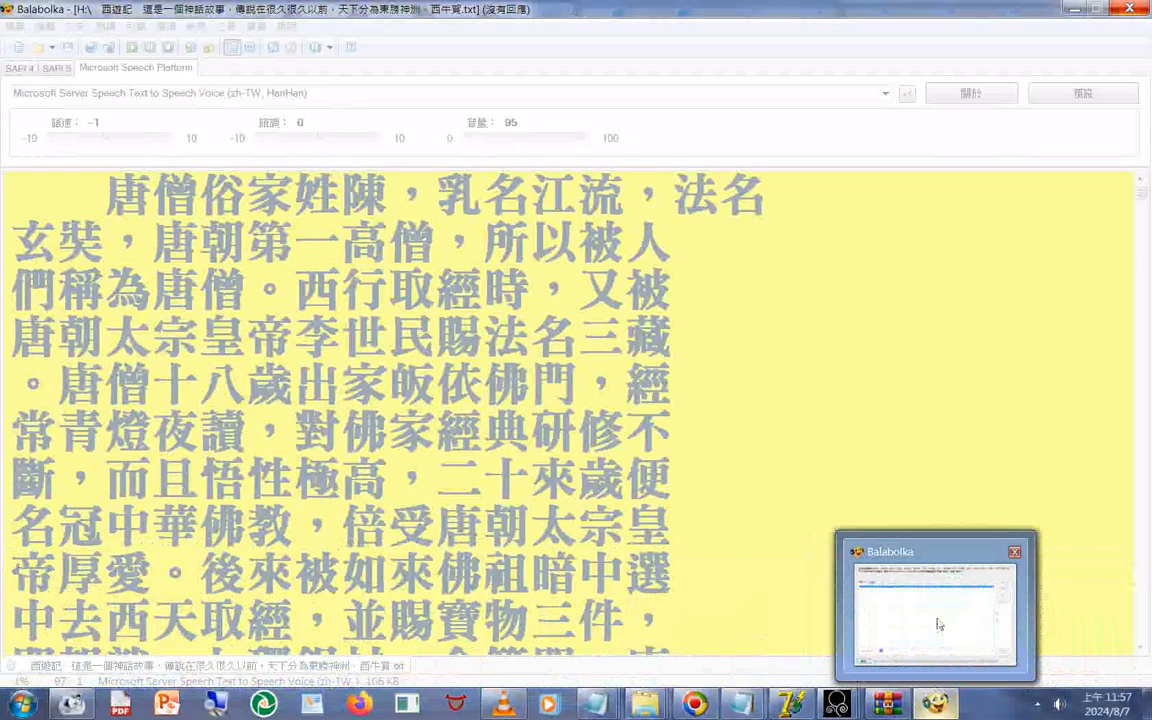